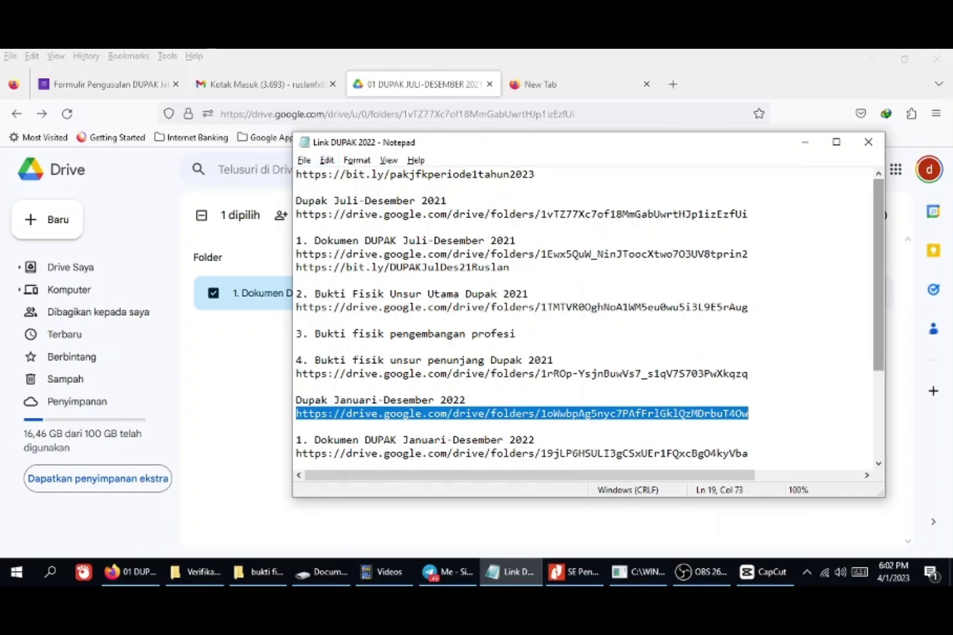
- Look over the Link DUPAK 2022 list in Notepad, then switch to a new Firefox tab
{"action": "scroll", "coordinate": [589, 315], "scroll_direction": "down", "scroll_amount": 4}
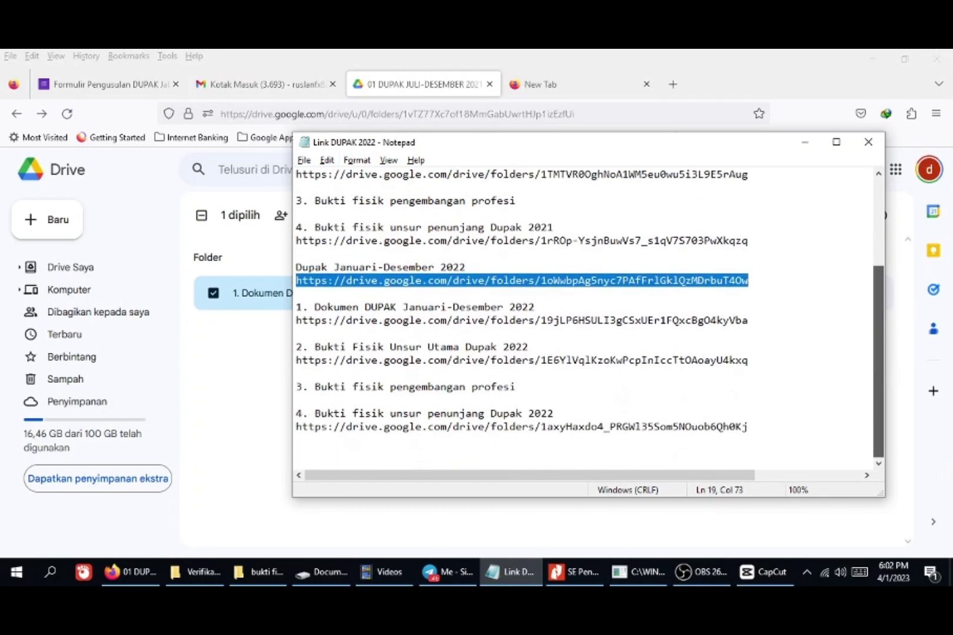
{"action": "scroll", "coordinate": [588, 314], "scroll_direction": "up", "scroll_amount": 4}
{"action": "left_click", "coordinate": [580, 84]}
- Go to the bit.ly website in the new tab
{"action": "left_click", "coordinate": [464, 114]}
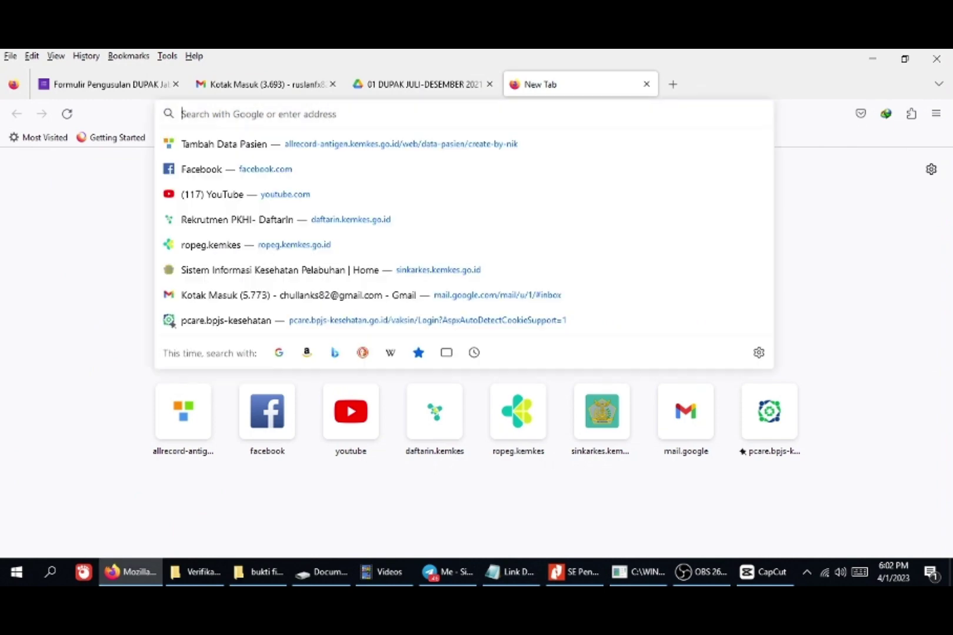
{"action": "type", "text": "bit"}
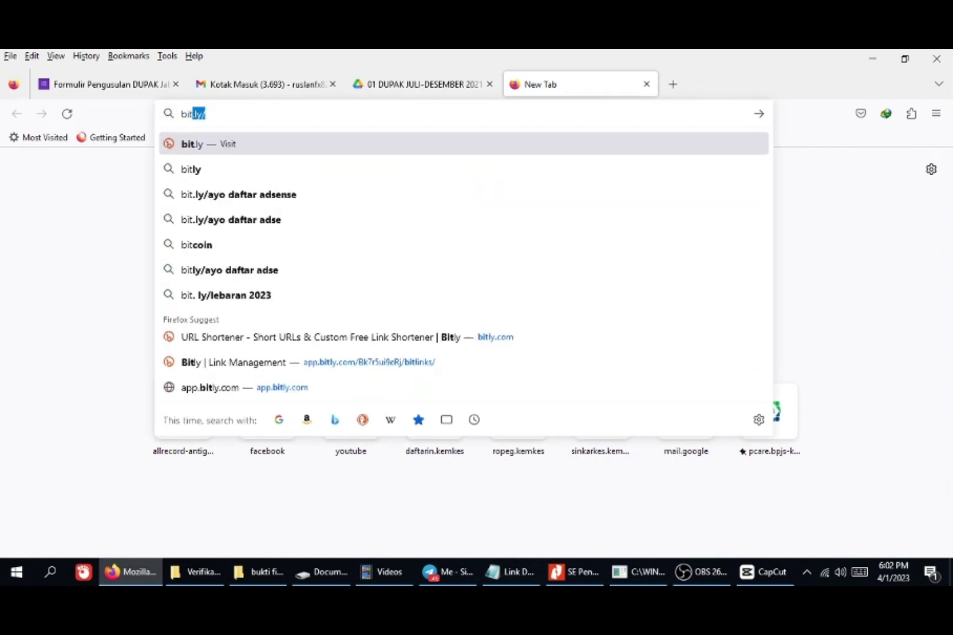
{"action": "type", "text": ".ly"}
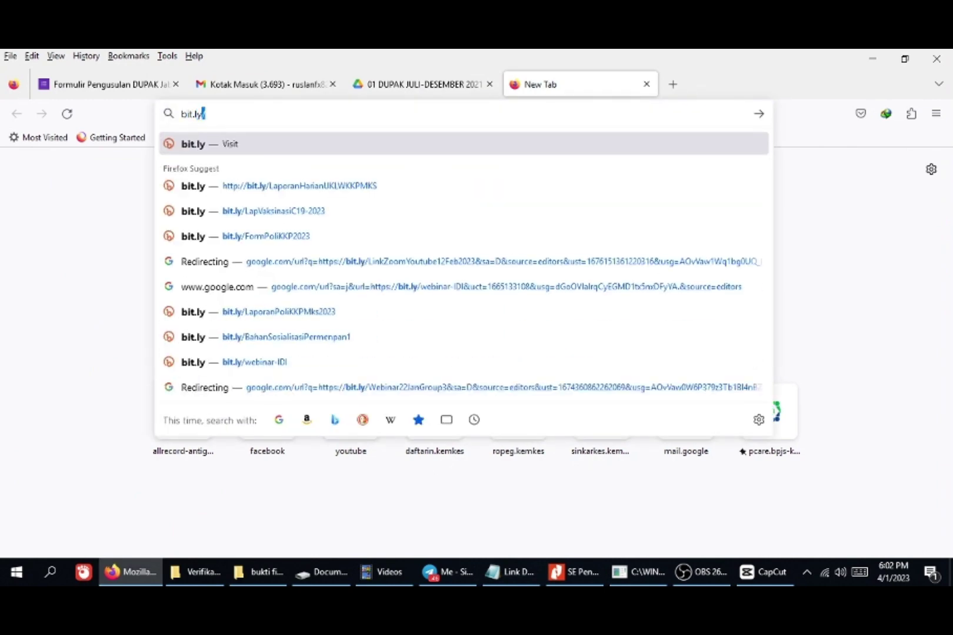
{"action": "key", "text": "Return"}
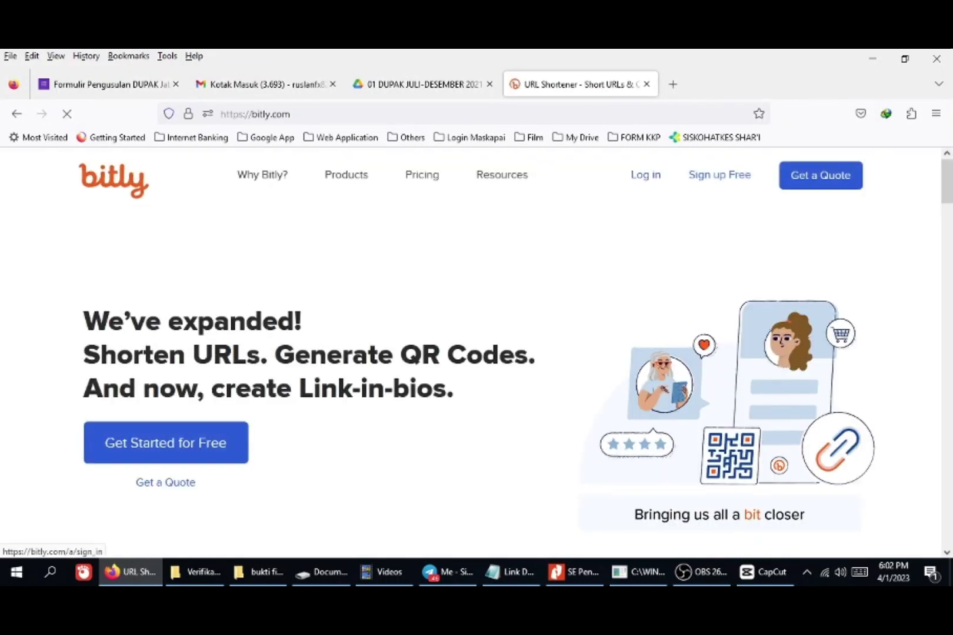
- Log in to Bitly with a Google account
{"action": "left_click", "coordinate": [646, 174]}
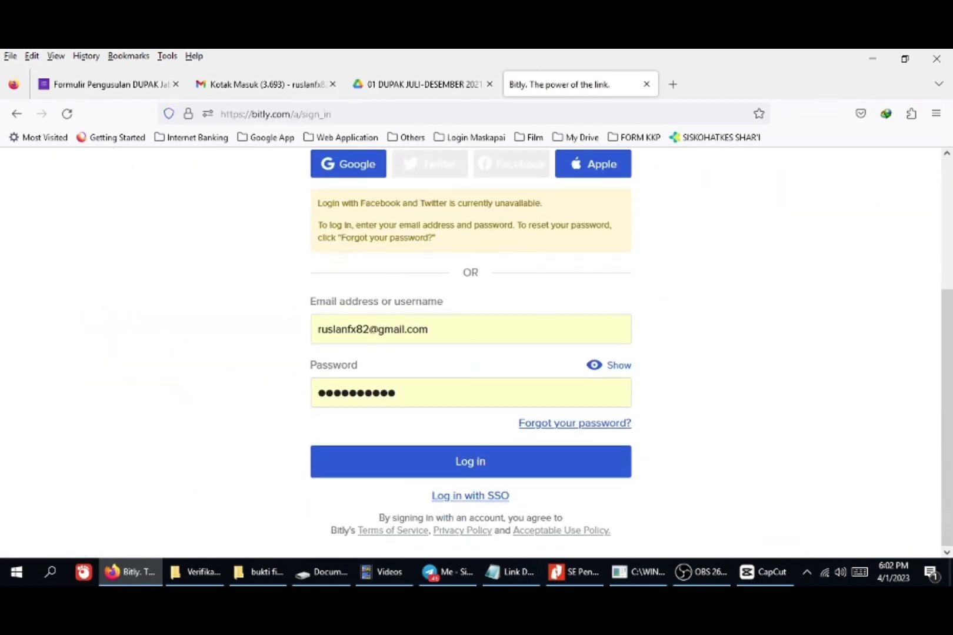
{"action": "key", "text": "Return"}
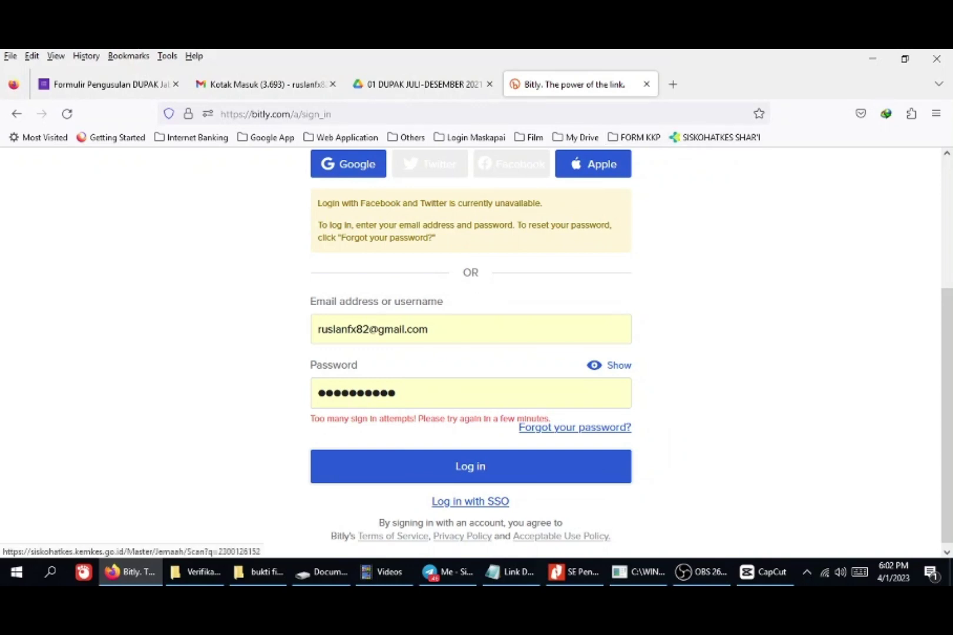
{"action": "scroll", "coordinate": [471, 353], "scroll_direction": "up", "scroll_amount": 3}
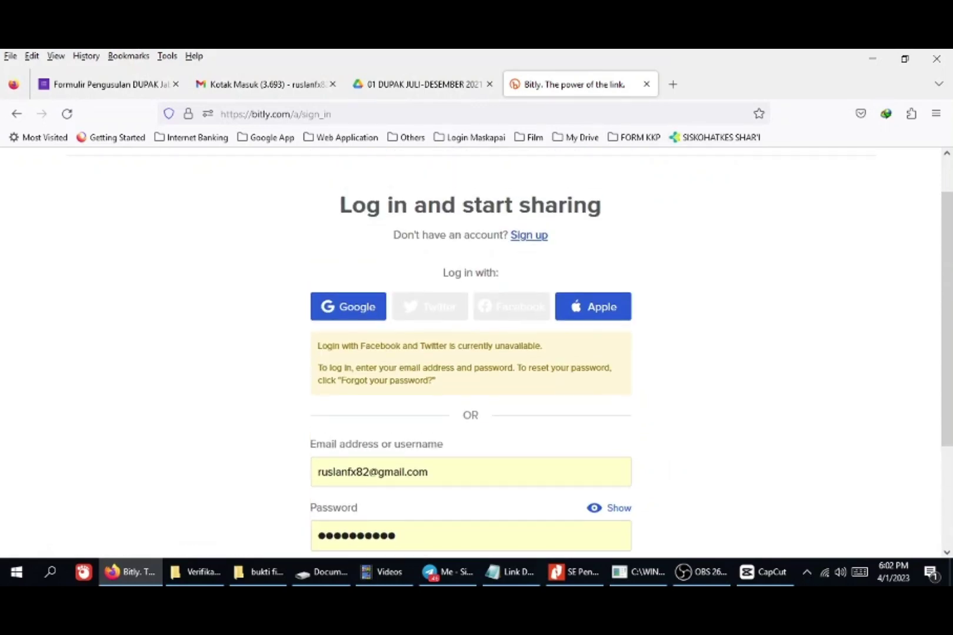
{"action": "left_click", "coordinate": [348, 307]}
{"action": "scroll", "coordinate": [348, 306], "scroll_direction": "down", "scroll_amount": 3}
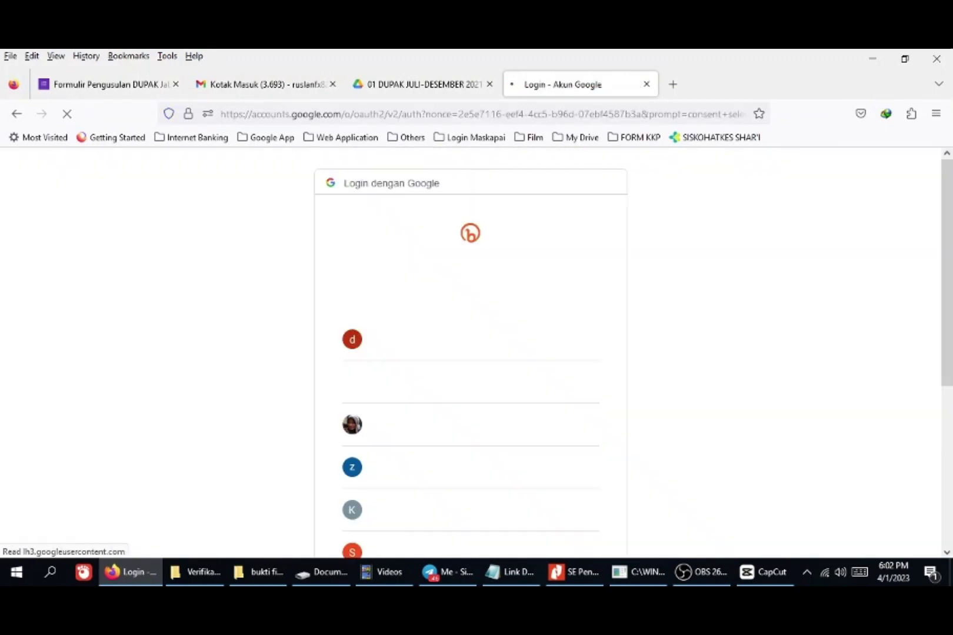
{"action": "left_click", "coordinate": [411, 339]}
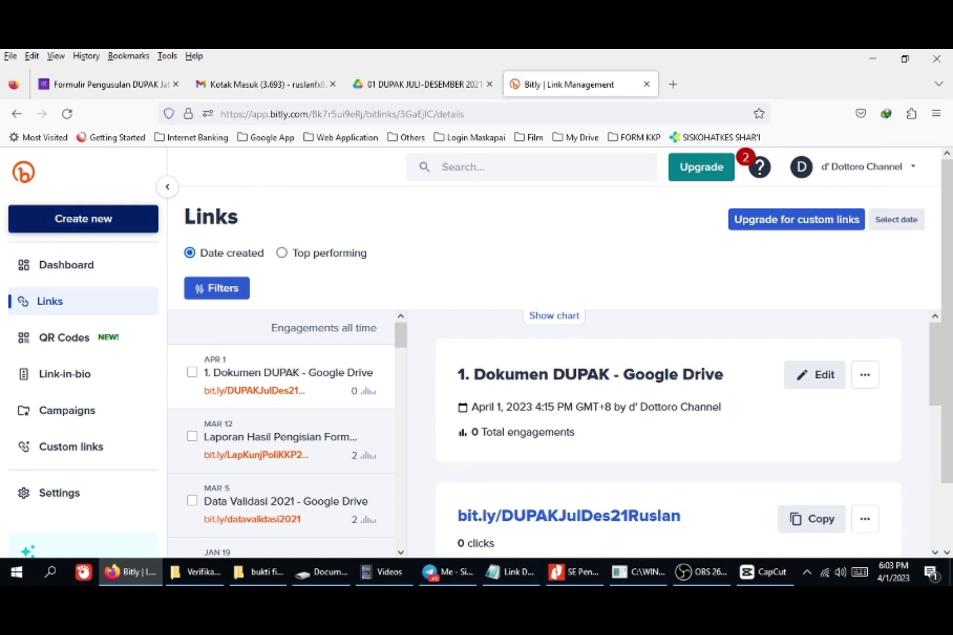
- Start a new Bitly link and copy the Bukti Fisik Unsur Utama Dupak 2021 folder URL from Notepad
{"action": "key", "text": "c"}
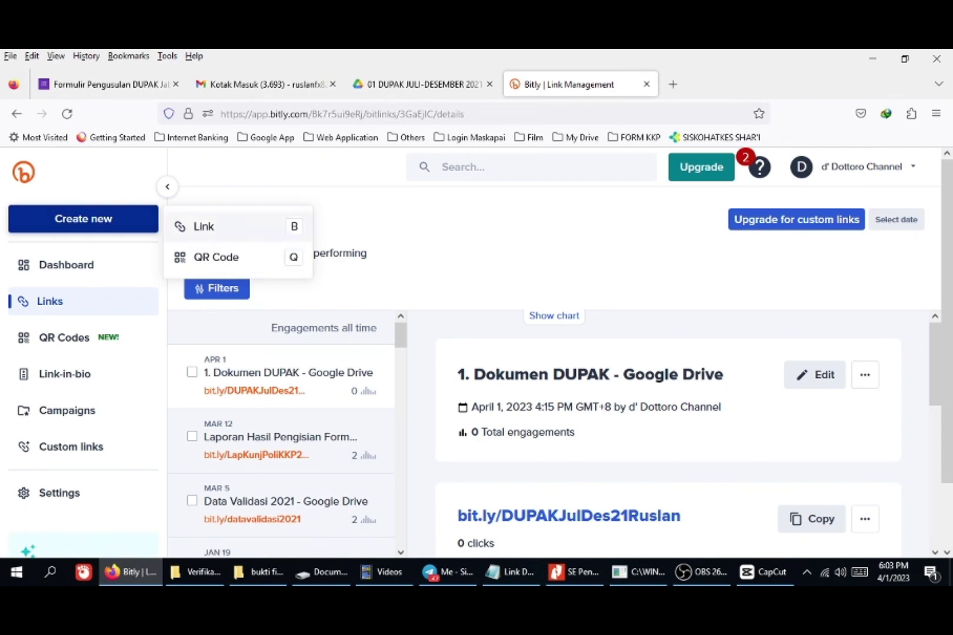
{"action": "key", "text": "b"}
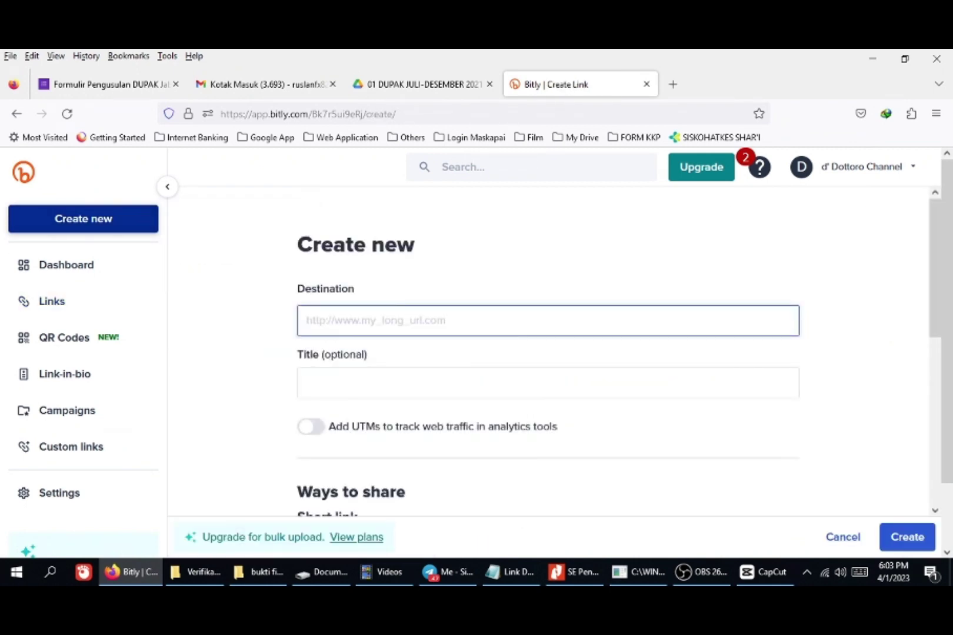
{"action": "left_click", "coordinate": [510, 572]}
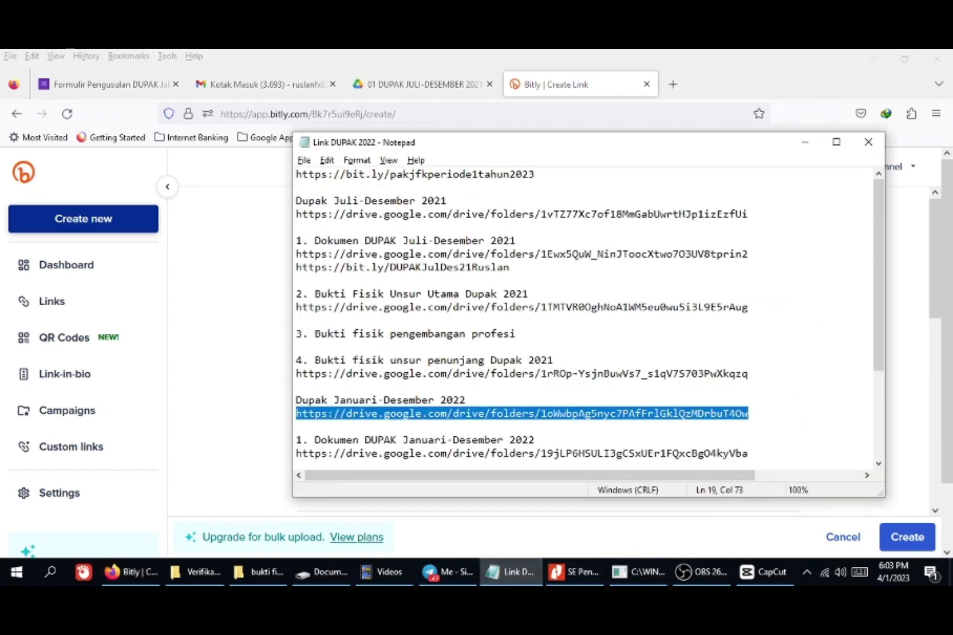
{"action": "left_click_drag", "start_coordinate": [296, 307], "coordinate": [748, 307]}
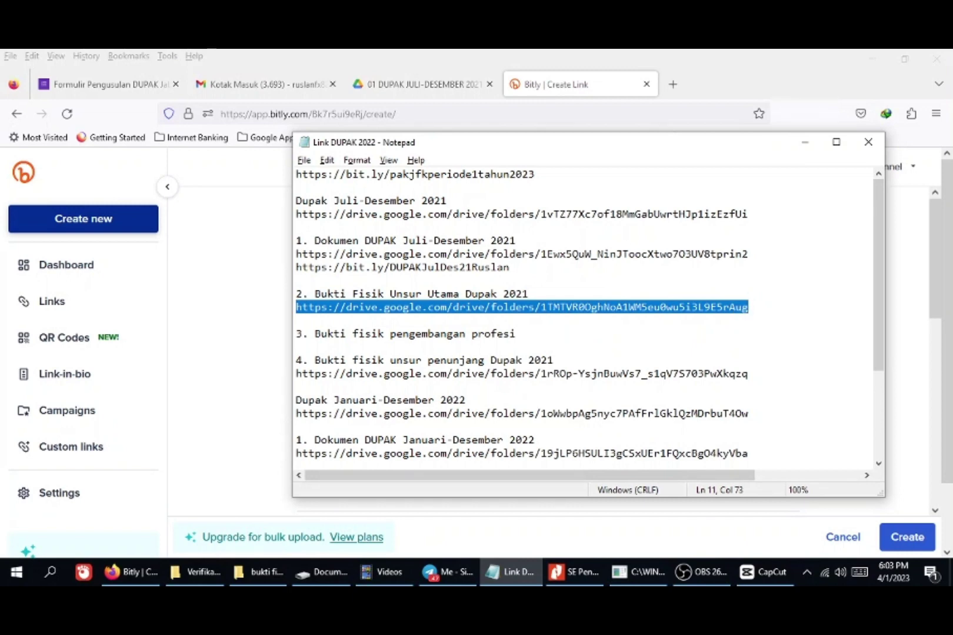
{"action": "right_click", "coordinate": [589, 306]}
{"action": "left_click", "coordinate": [618, 351]}
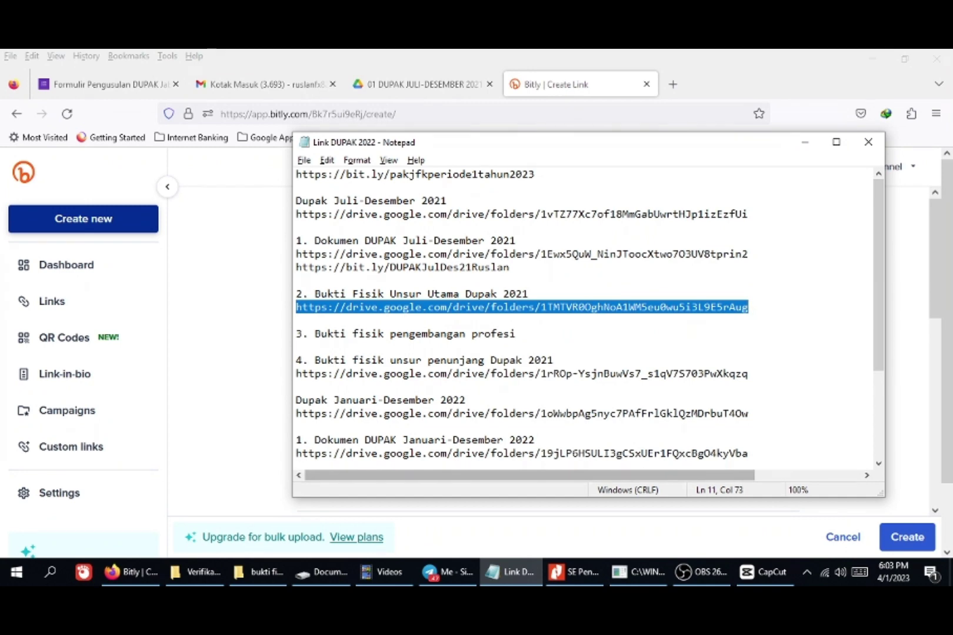
- Paste the Drive folder URL as the new link's destination
{"action": "left_click", "coordinate": [130, 572]}
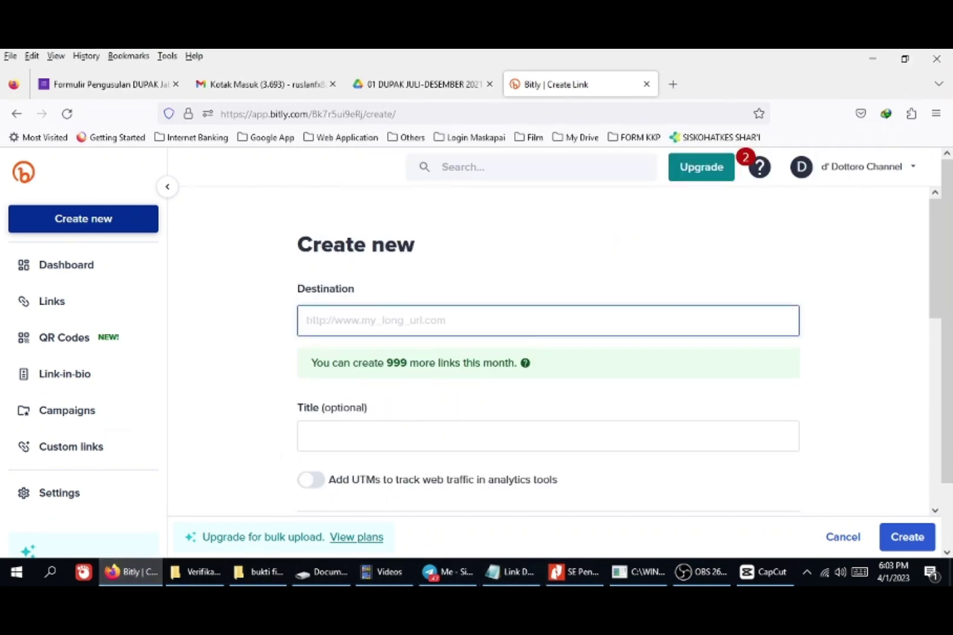
{"action": "key", "text": "ctrl+v"}
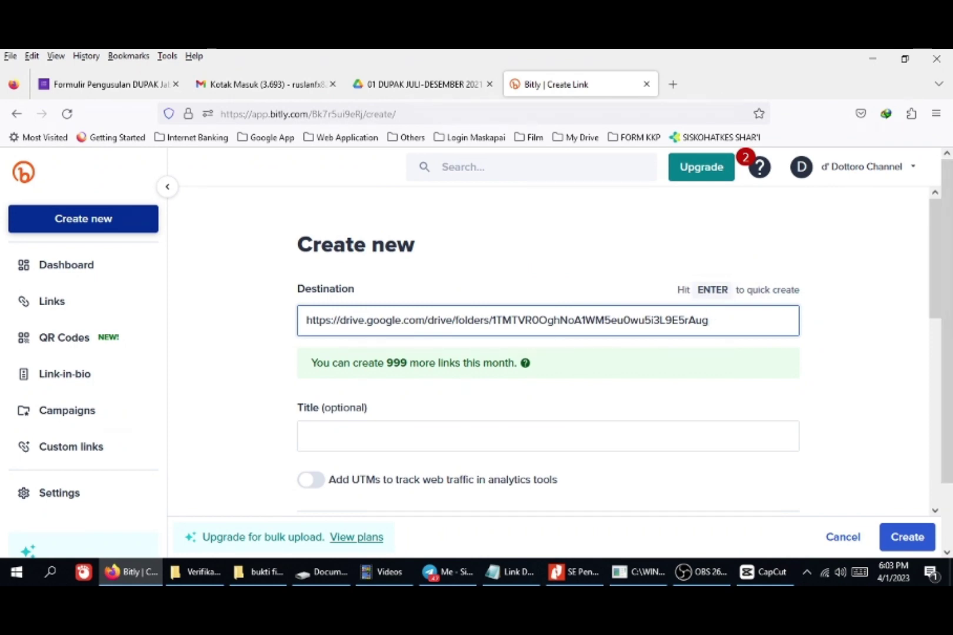
{"action": "scroll", "coordinate": [547, 353], "scroll_direction": "down", "scroll_amount": 2}
{"action": "scroll", "coordinate": [547, 353], "scroll_direction": "down", "scroll_amount": 3}
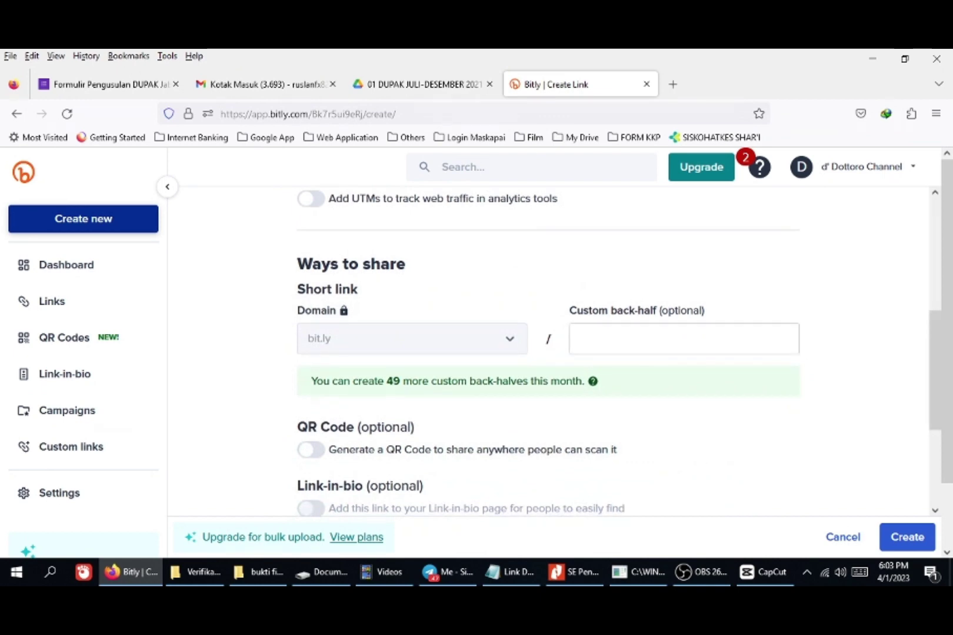
- Paste the heading 'Bukti Fisik Unsur Utama Dupak 2021' into the Custom back-half field
{"action": "left_click", "coordinate": [579, 338]}
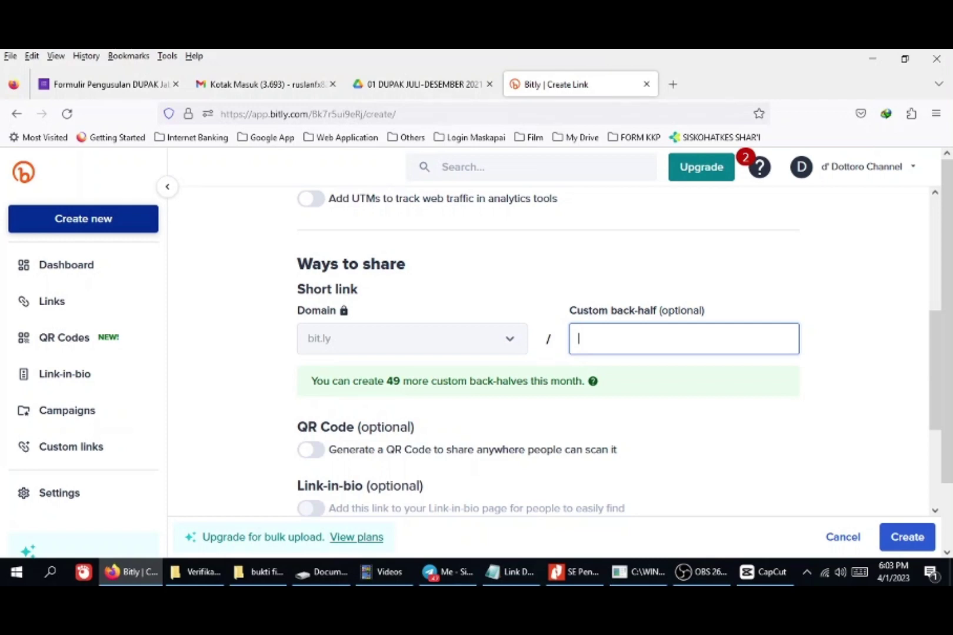
{"action": "left_click", "coordinate": [509, 572]}
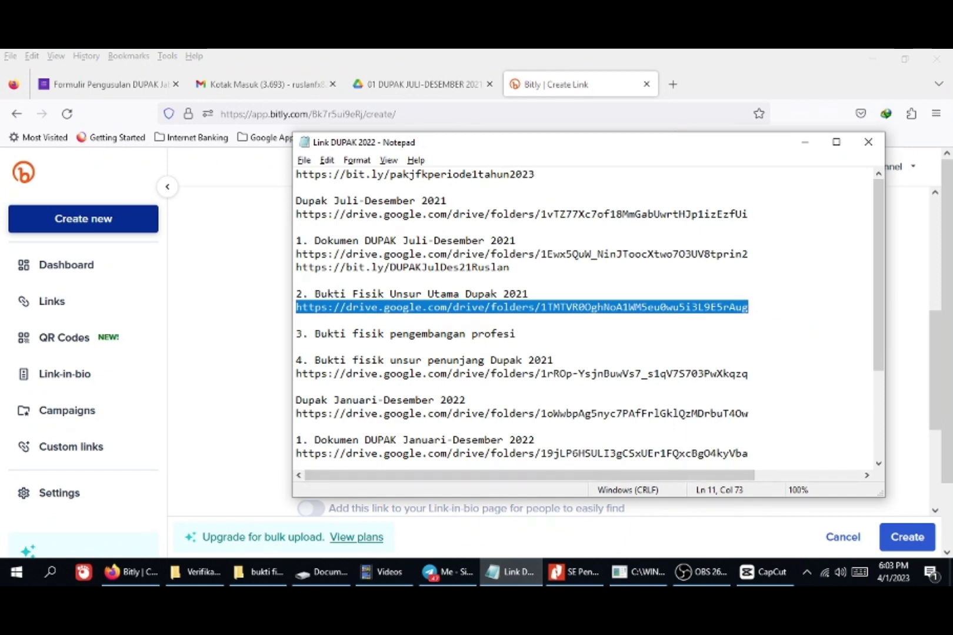
{"action": "left_click_drag", "start_coordinate": [315, 294], "coordinate": [529, 294]}
{"action": "key", "text": "ctrl+c"}
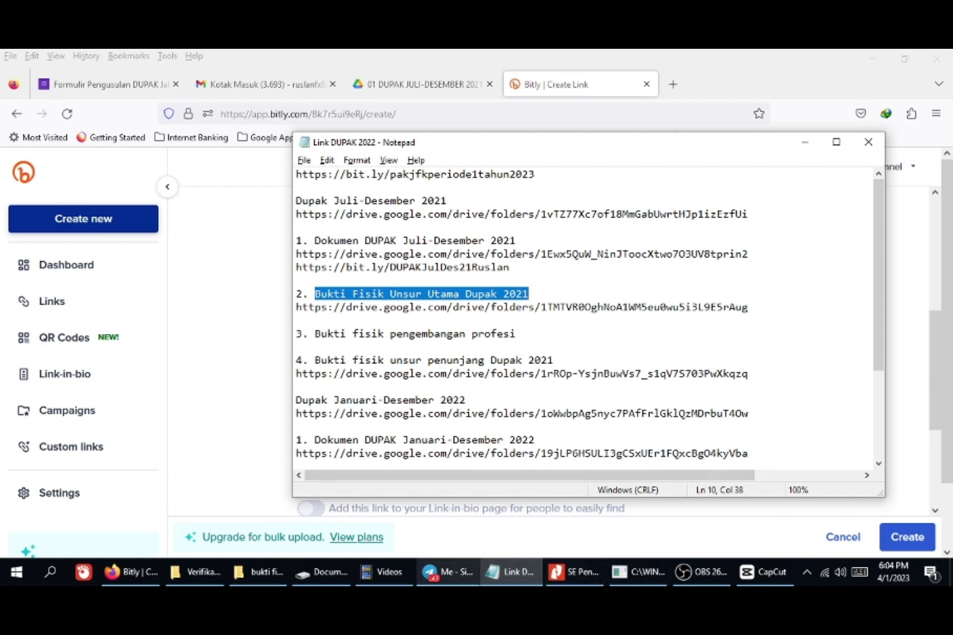
{"action": "left_click", "coordinate": [131, 571]}
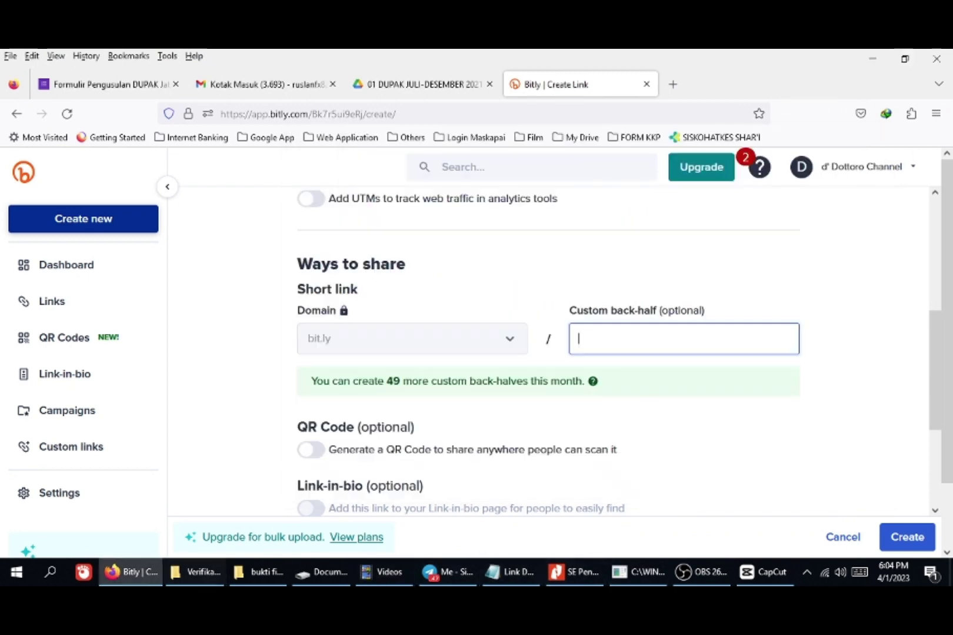
{"action": "key", "text": "ctrl+v"}
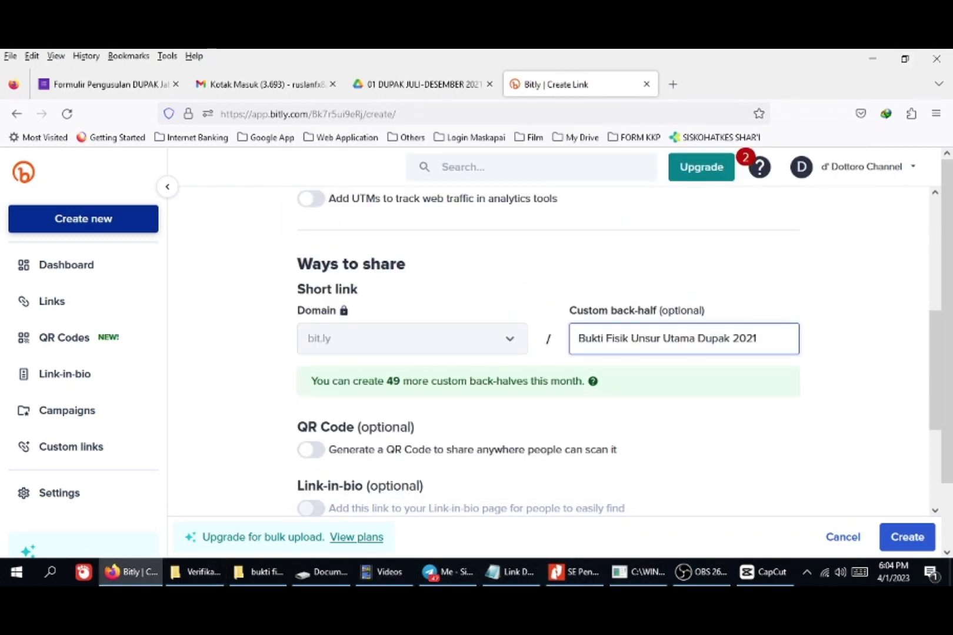
- Replace 'Bukti Fisik' at the start of the back-half with 'BF'
{"action": "left_click", "coordinate": [612, 338]}
{"action": "key", "text": "BackSpace"}
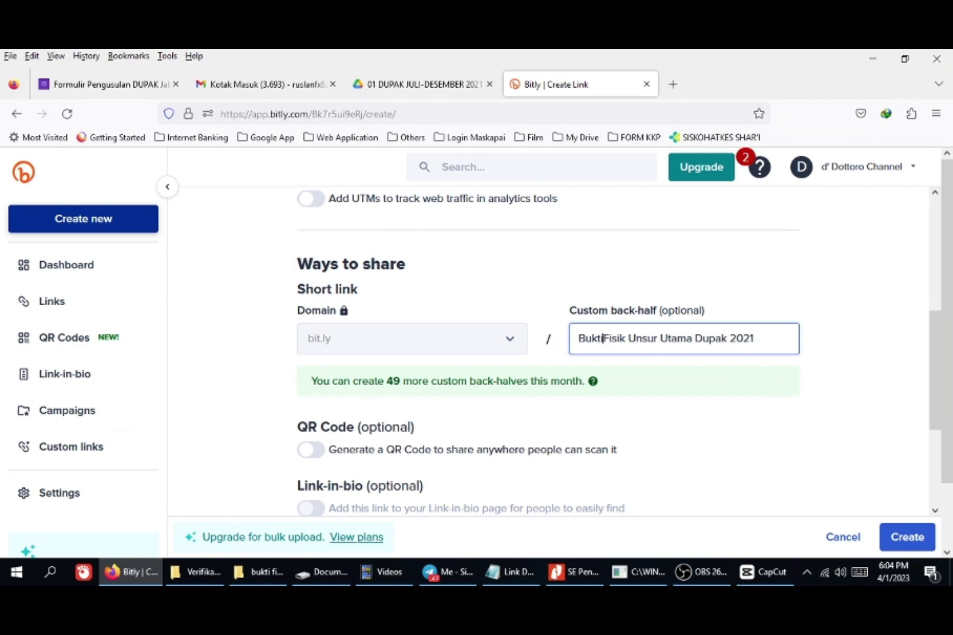
{"action": "key", "text": "Right"}
{"action": "key", "text": "Right"}
{"action": "key", "text": "Right"}
{"action": "key", "text": "Right"}
{"action": "key", "text": "Right"}
{"action": "key", "text": "Delete"}
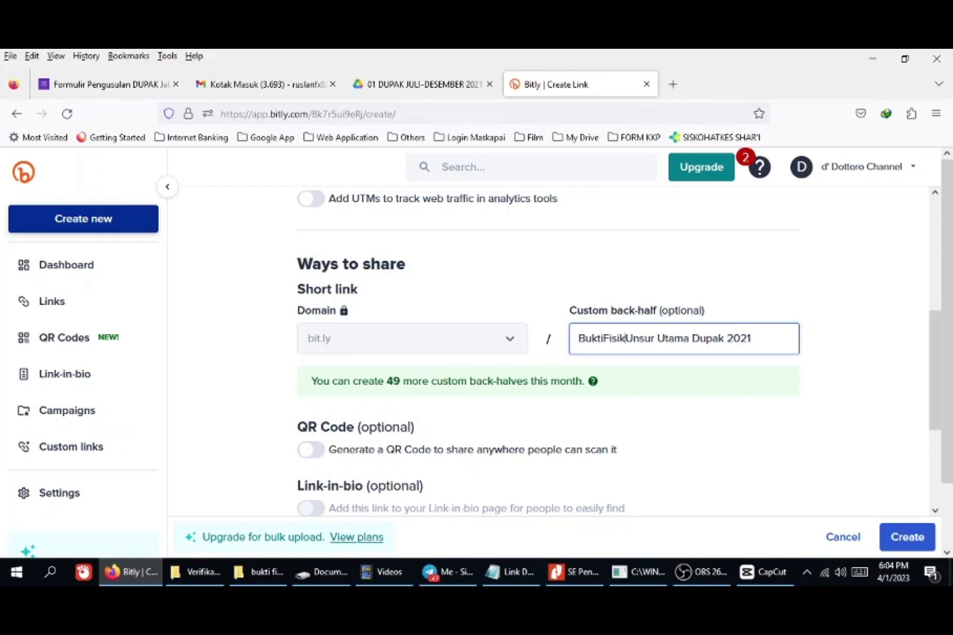
{"action": "key", "text": "BackSpace"}
{"action": "key", "text": "BackSpace"}
{"action": "key", "text": "BackSpace"}
{"action": "key", "text": "BackSpace"}
{"action": "key", "text": "BackSpace"}
{"action": "key", "text": "BackSpace"}
{"action": "key", "text": "BackSpace"}
{"action": "key", "text": "BackSpace"}
{"action": "key", "text": "BackSpace"}
{"action": "key", "text": "BackSpace"}
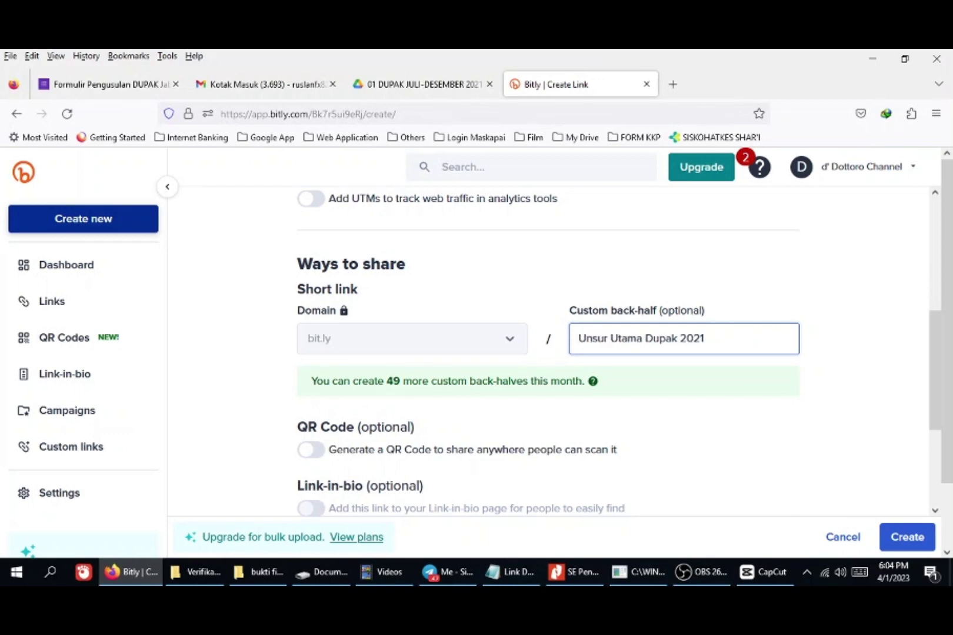
{"action": "type", "text": "BF"}
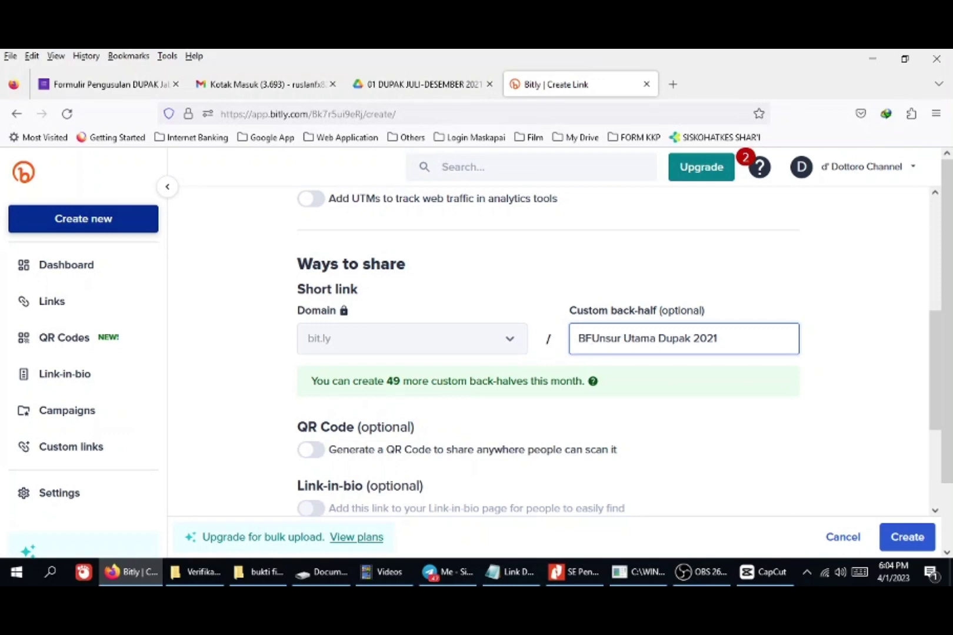
- Condense the rest of the back-half so it reads BFUnUtamaDupakJulDes21
{"action": "key", "text": "Right"}
{"action": "key", "text": "Right"}
{"action": "key", "text": "Right"}
{"action": "key", "text": "Right"}
{"action": "key", "text": "Right"}
{"action": "key", "text": "Right"}
{"action": "key", "text": "BackSpace"}
{"action": "key", "text": "BackSpace"}
{"action": "key", "text": "BackSpace"}
{"action": "key", "text": "BackSpace"}
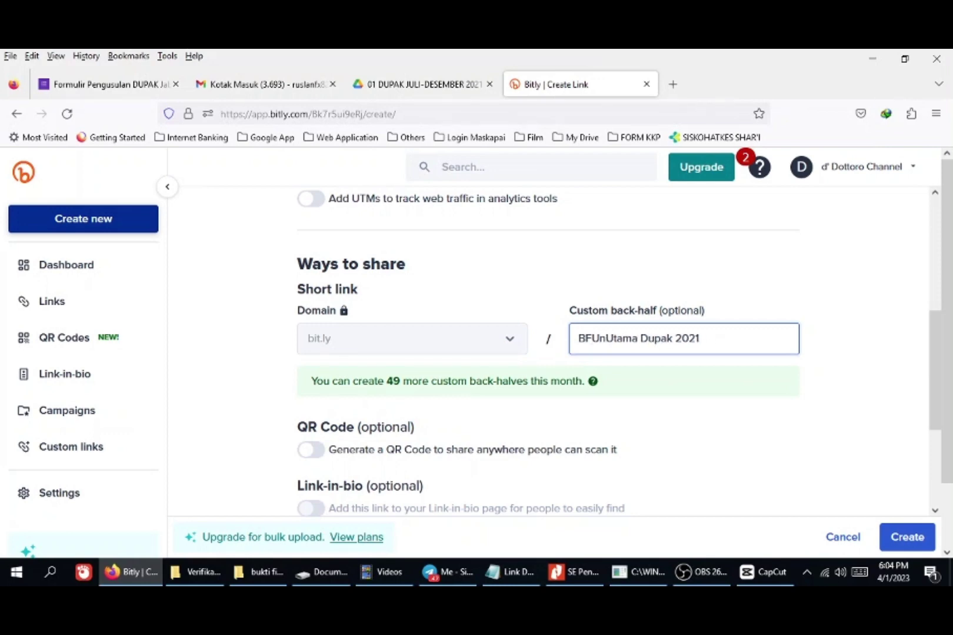
{"action": "key", "text": "Right"}
{"action": "key", "text": "Right"}
{"action": "key", "text": "Right"}
{"action": "key", "text": "Right"}
{"action": "key", "text": "Right"}
{"action": "key", "text": "BackSpace"}
{"action": "key", "text": "BackSpace"}
{"action": "key", "text": "BackSpace"}
{"action": "type", "text": "ama"}
{"action": "key", "text": "Delete"}
{"action": "key", "text": "Right"}
{"action": "key", "text": "Right"}
{"action": "key", "text": "Right"}
{"action": "key", "text": "Right"}
{"action": "key", "text": "Right"}
{"action": "key", "text": "Right"}
{"action": "key", "text": "Right"}
{"action": "key", "text": "Right"}
{"action": "key", "text": "BackSpace"}
{"action": "key", "text": "BackSpace"}
{"action": "key", "text": "BackSpace"}
{"action": "type", "text": "JulDes"}
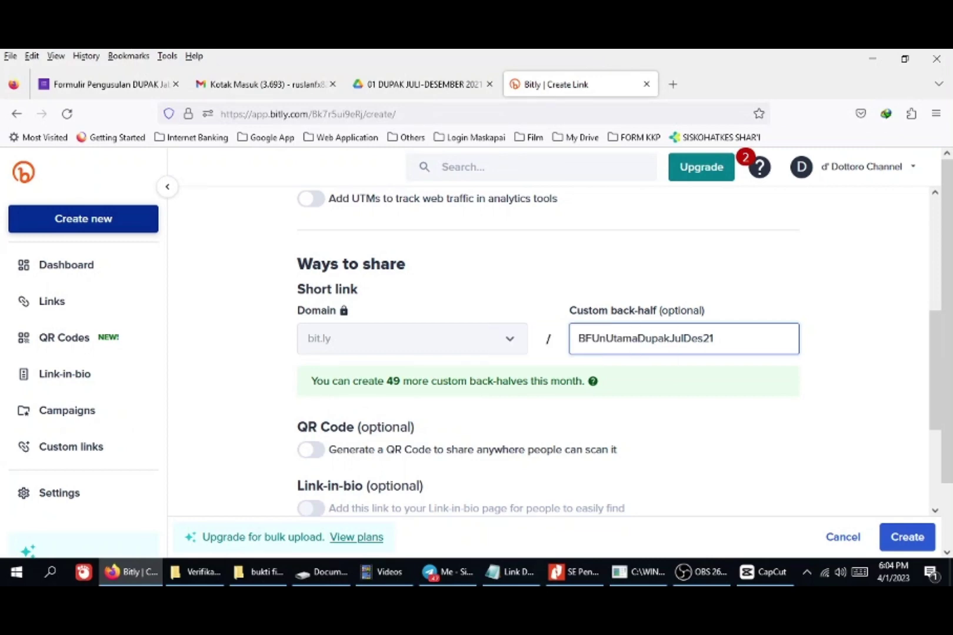
{"action": "key", "text": "End"}
{"action": "key", "text": "shift+Home"}
{"action": "key", "text": "End"}
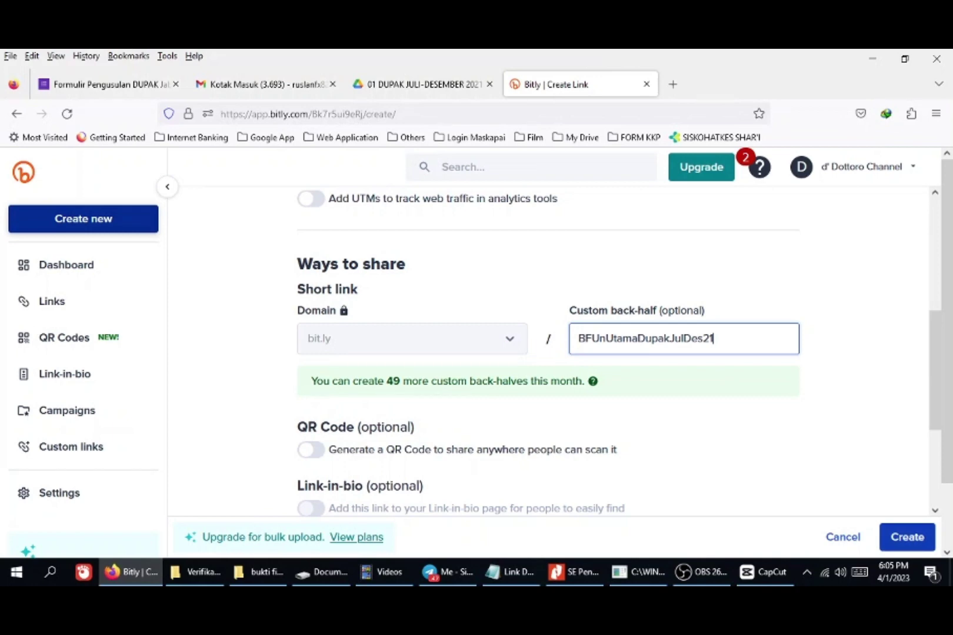
{"action": "left_click", "coordinate": [907, 538]}
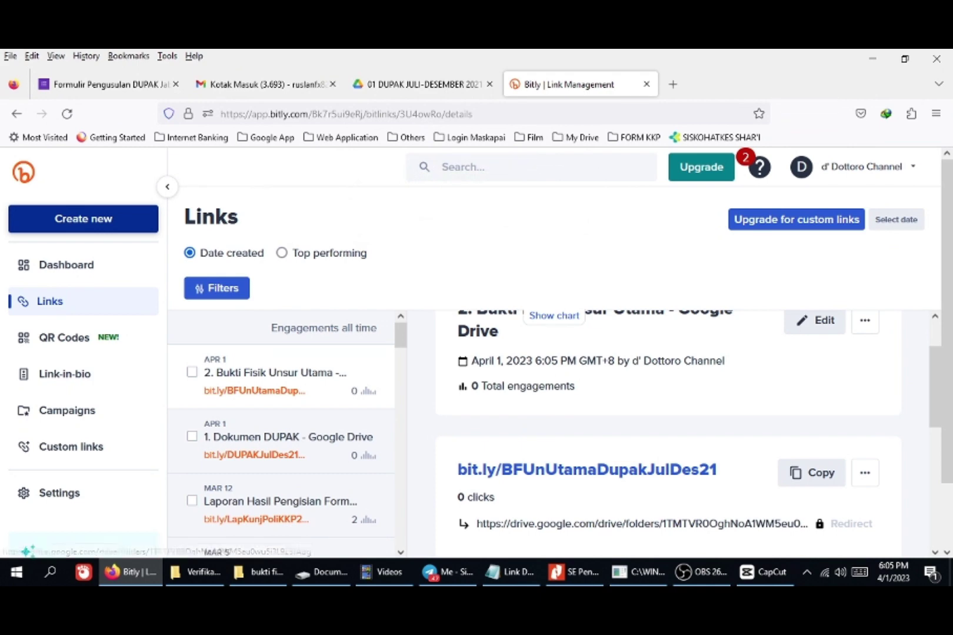
{"action": "left_click", "coordinate": [812, 472]}
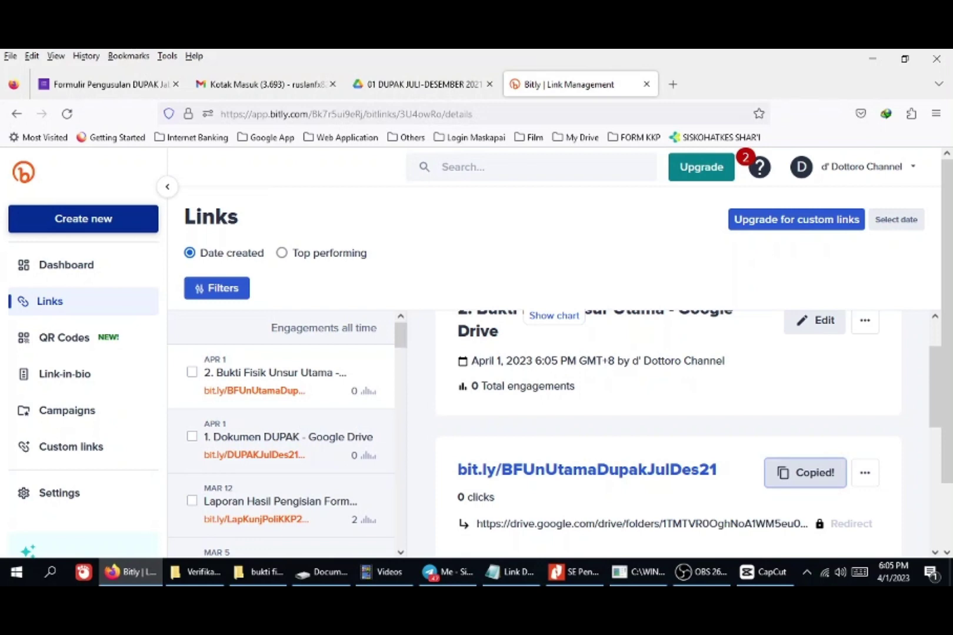
{"action": "left_click", "coordinate": [509, 572]}
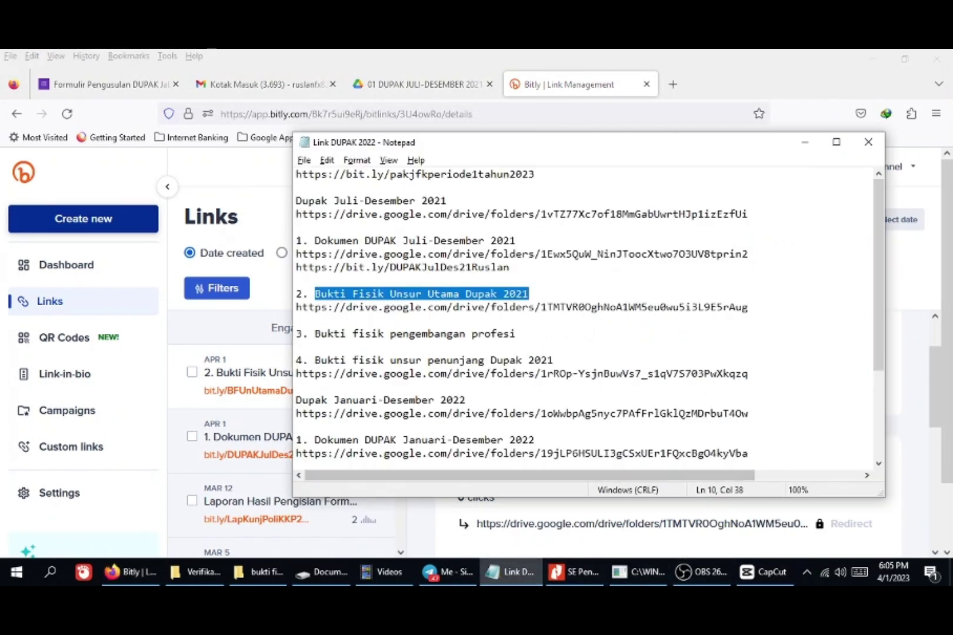
{"action": "left_click", "coordinate": [297, 320]}
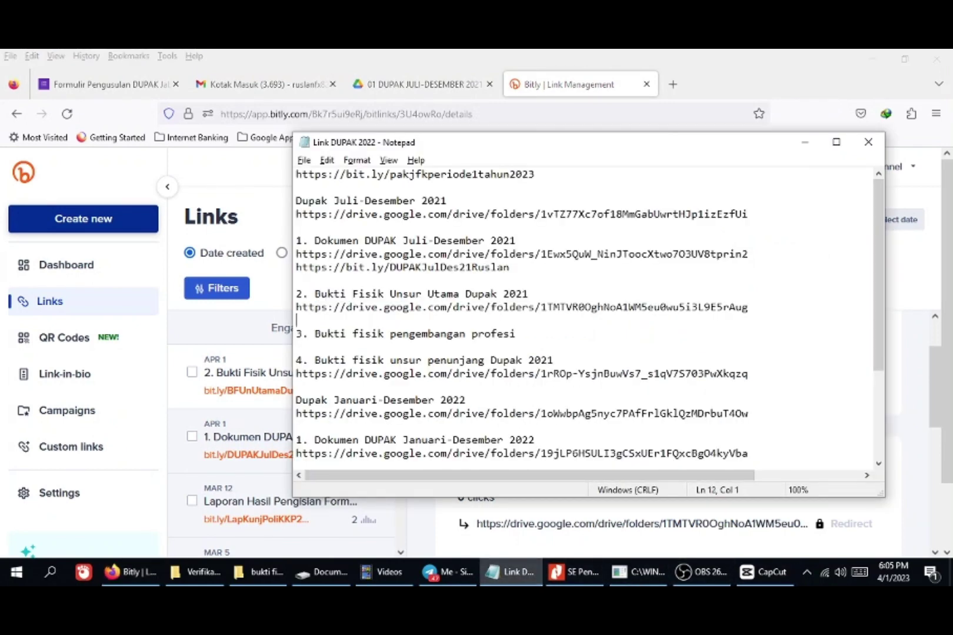
{"action": "key", "text": "ctrl+v"}
{"action": "key", "text": "Return"}
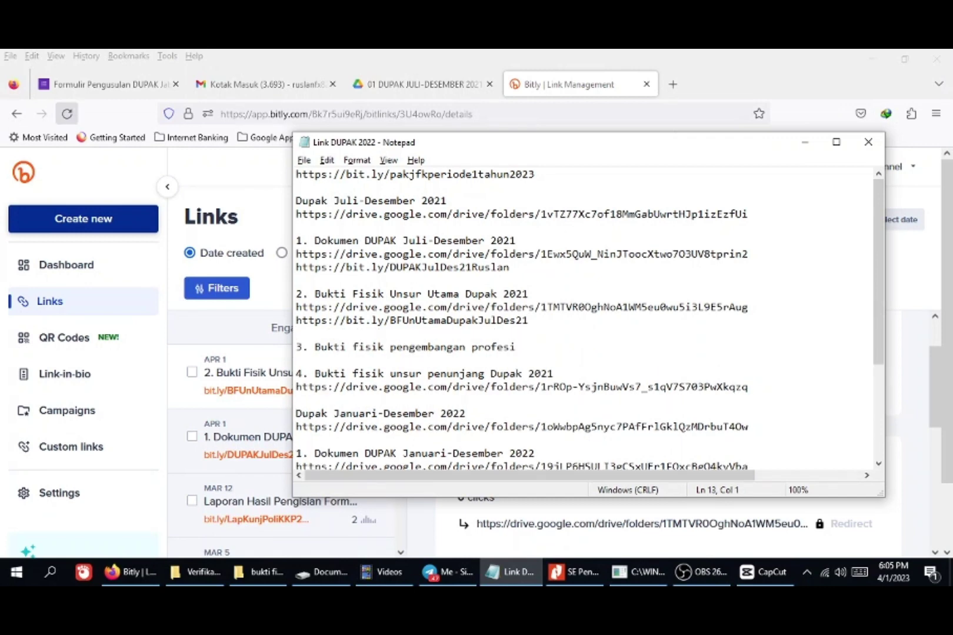
- Read through the Formulir Pengusulan DUPAK form's intro, then return to the Bitly tab
{"action": "left_click", "coordinate": [106, 84]}
{"action": "scroll", "coordinate": [470, 353], "scroll_direction": "up", "scroll_amount": 3}
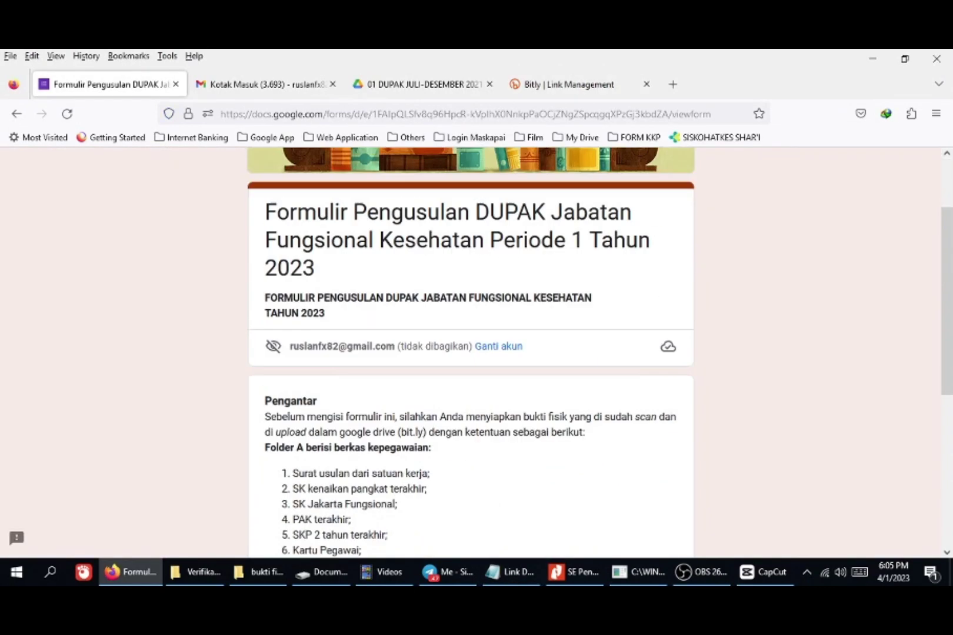
{"action": "scroll", "coordinate": [471, 353], "scroll_direction": "up", "scroll_amount": 2}
{"action": "scroll", "coordinate": [471, 353], "scroll_direction": "down", "scroll_amount": 2}
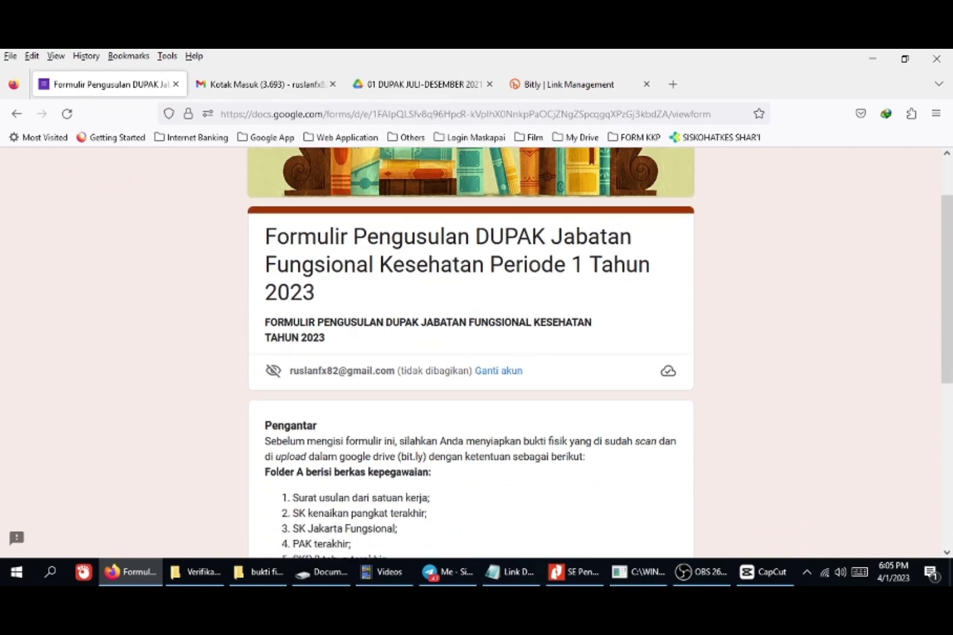
{"action": "scroll", "coordinate": [470, 353], "scroll_direction": "down", "scroll_amount": 5}
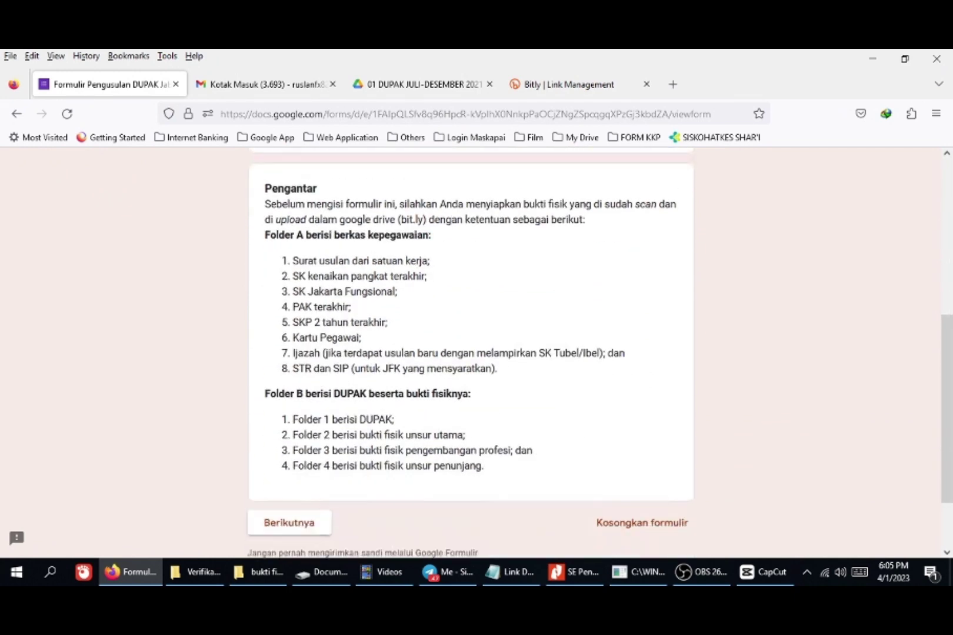
{"action": "scroll", "coordinate": [471, 353], "scroll_direction": "up", "scroll_amount": 5}
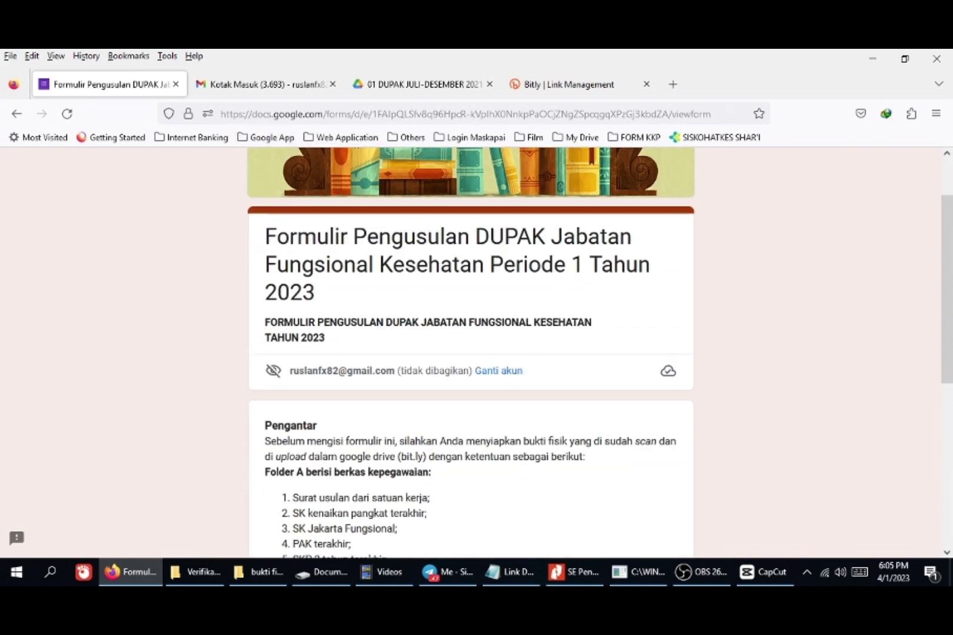
{"action": "scroll", "coordinate": [470, 353], "scroll_direction": "down", "scroll_amount": 4}
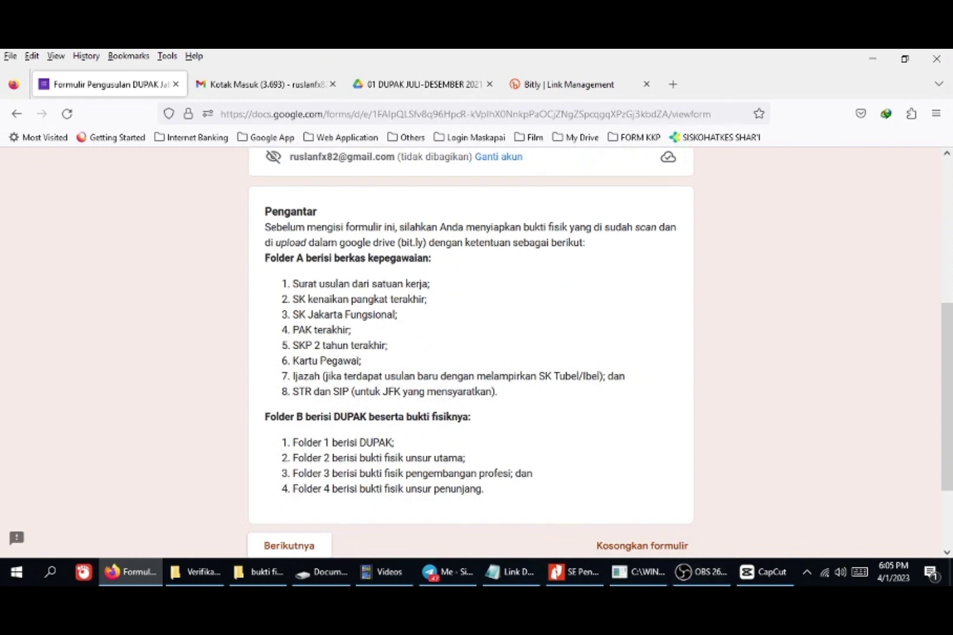
{"action": "left_click", "coordinate": [565, 84]}
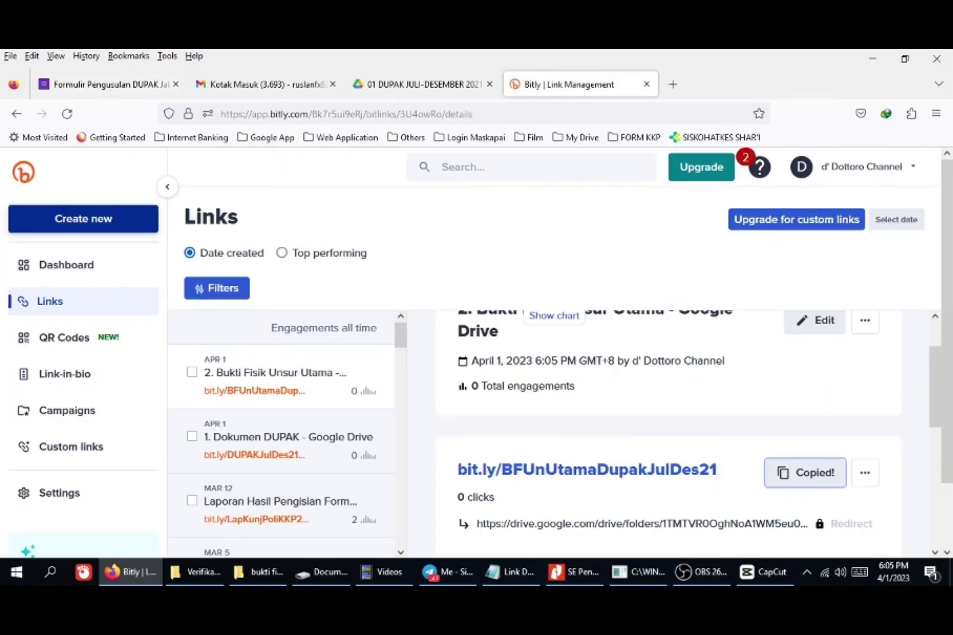
{"action": "scroll", "coordinate": [668, 432], "scroll_direction": "up", "scroll_amount": 1}
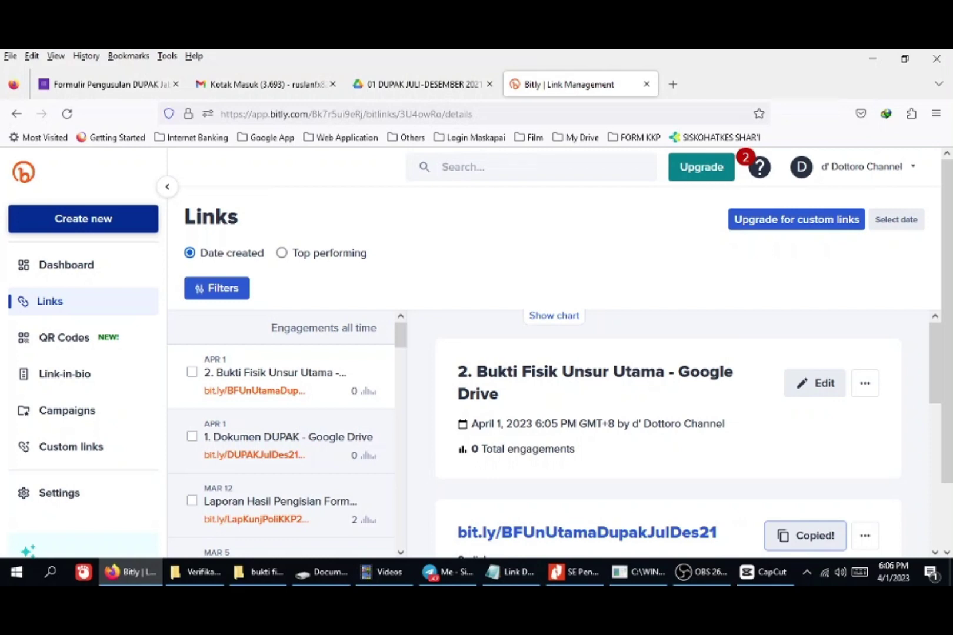
{"action": "mouse_move", "coordinate": [700, 572]}
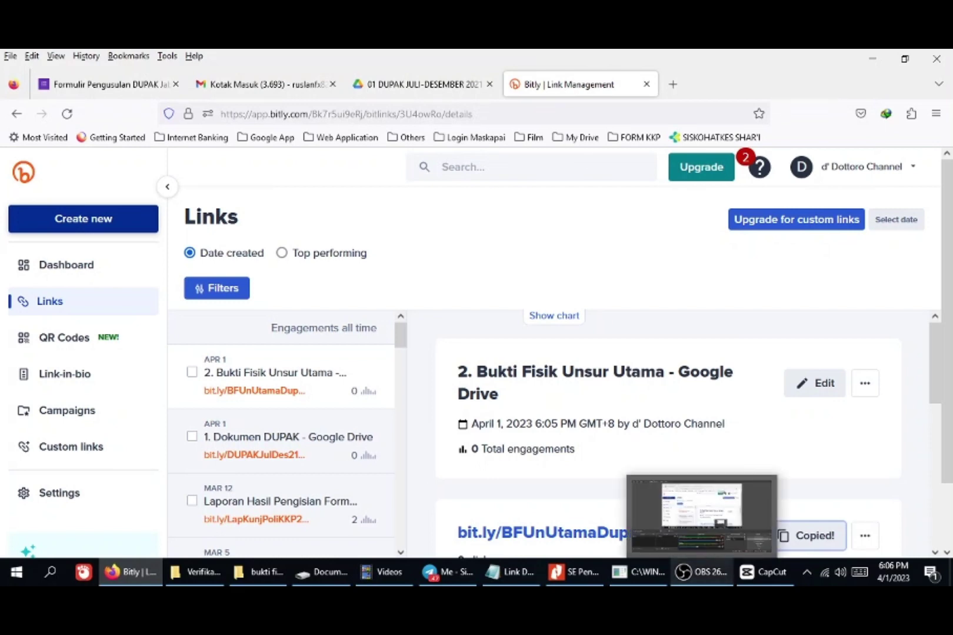